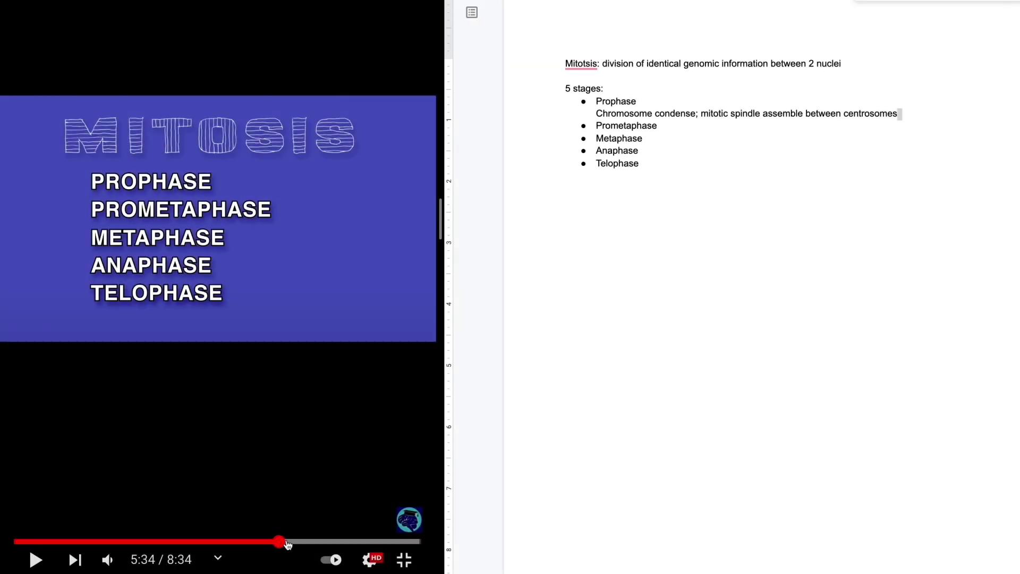
# - Seek the mitosis video to 5:45 and take a region screenshot of the Prophase diagram
pyautogui.moveTo(282, 543)
pyautogui.mouseDown()
pyautogui.moveTo(299, 542)
pyautogui.moveTo(288, 542)
pyautogui.mouseUp()
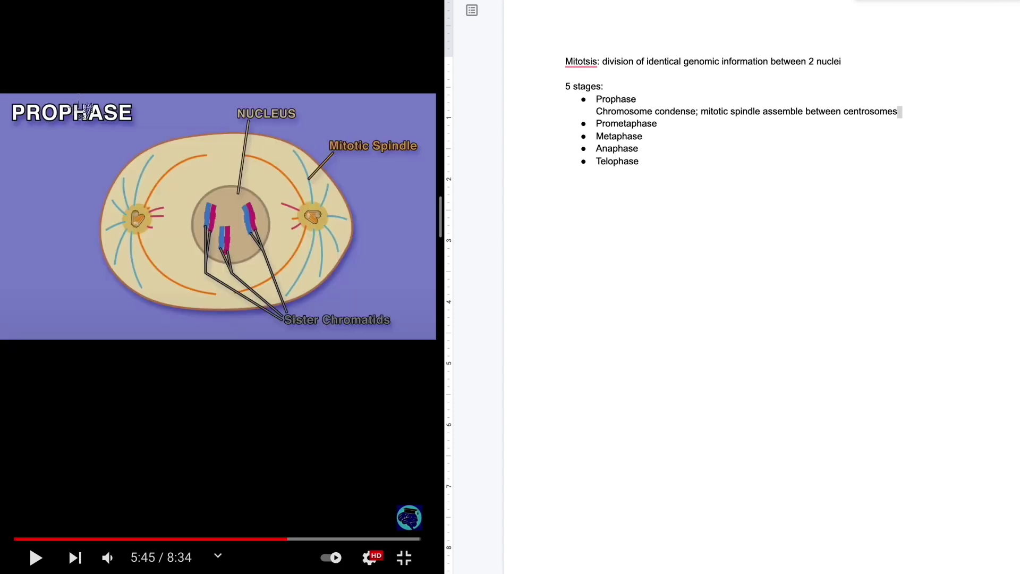
pyautogui.press('super+shift+4')
pyautogui.moveTo(79, 102); pyautogui.dragTo(423, 333)
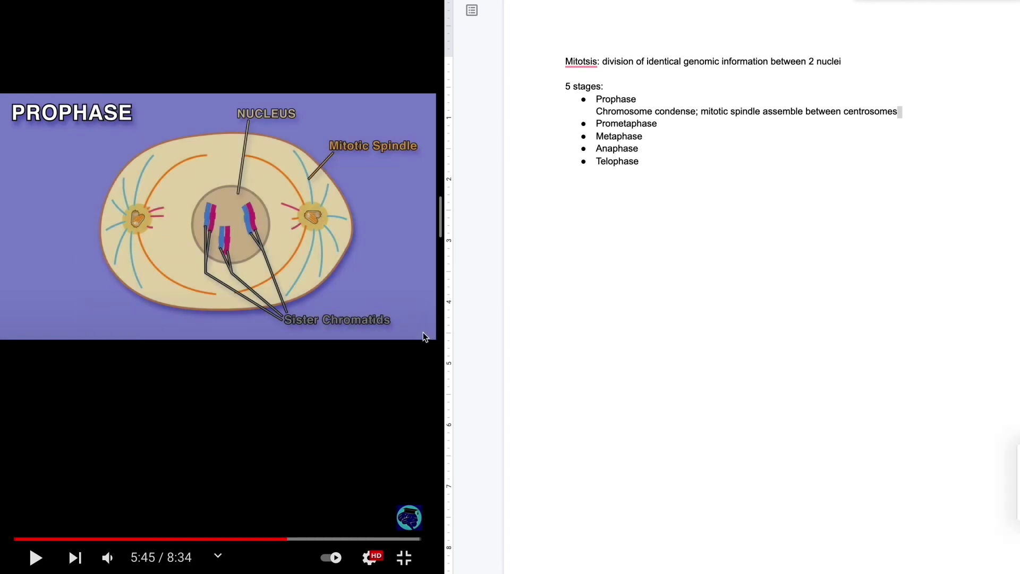
# - Paste the diagram under the Prophase note and begin the Prometaphase line 'begins when nuclei'
pyautogui.press('Return')
pyautogui.press('super+v')
pyautogui.click(937, 369)
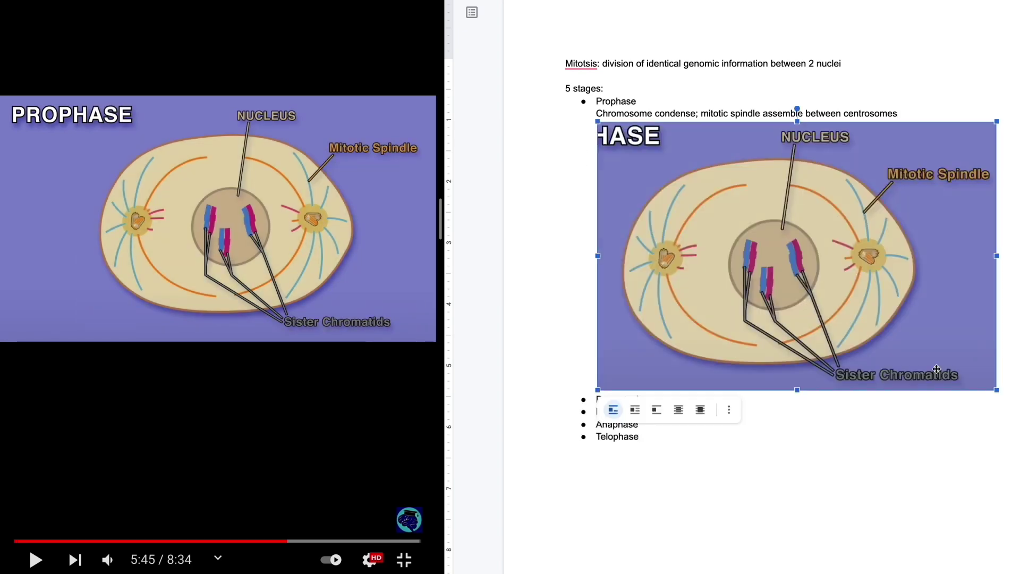
pyautogui.write('b')
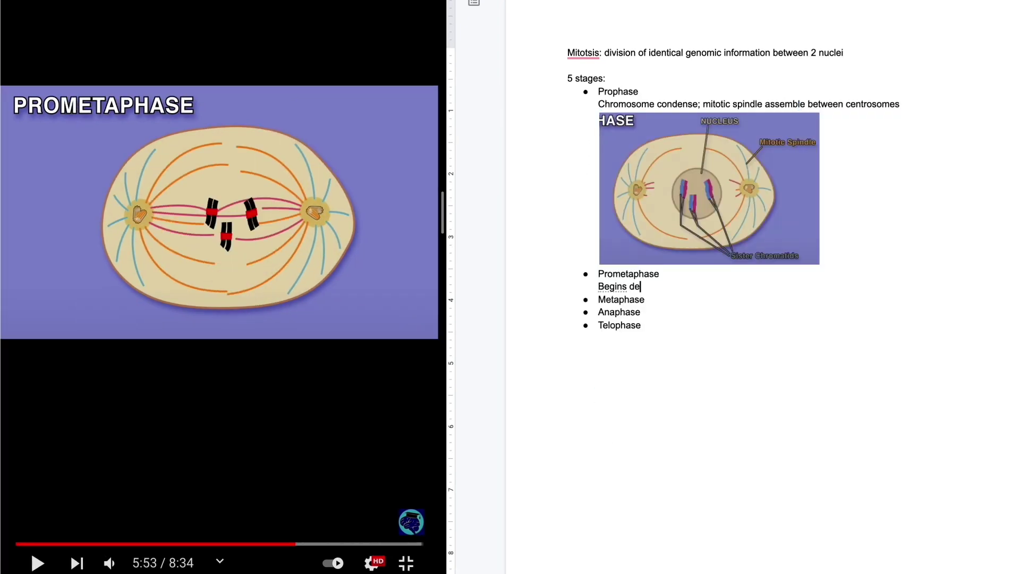
pyautogui.write('egins when nuclei')
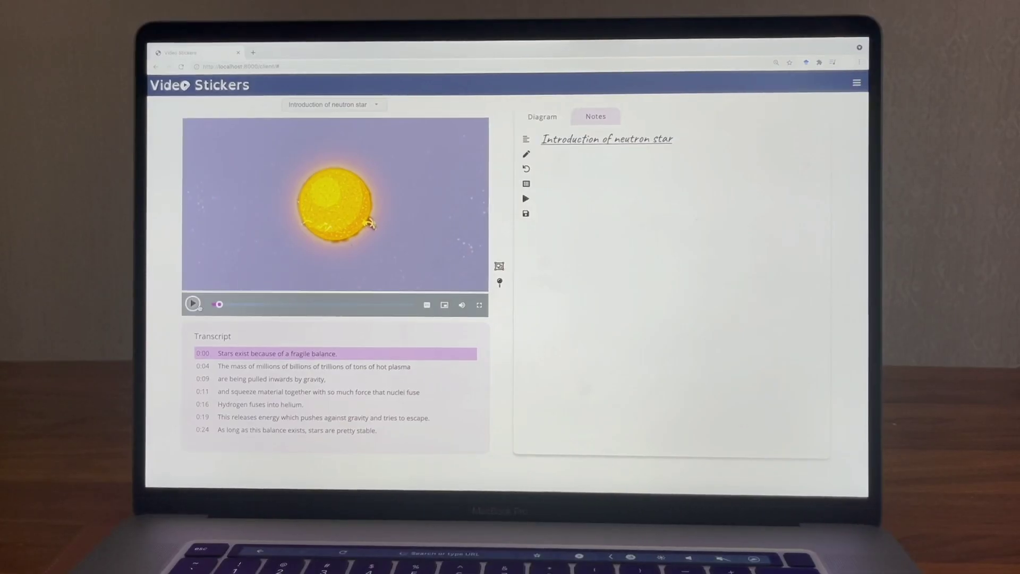
pyautogui.click(193, 304)
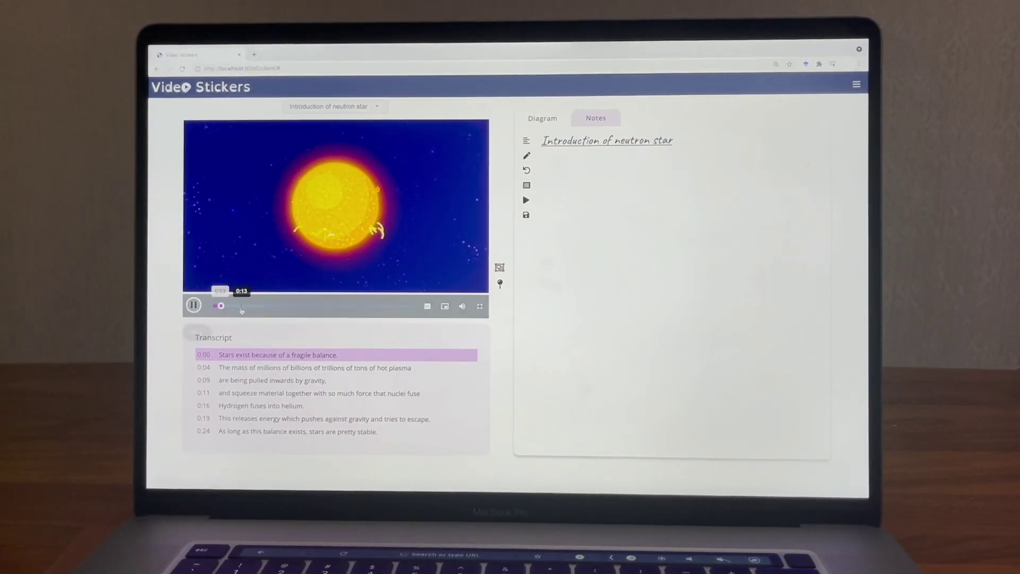
pyautogui.click(503, 290)
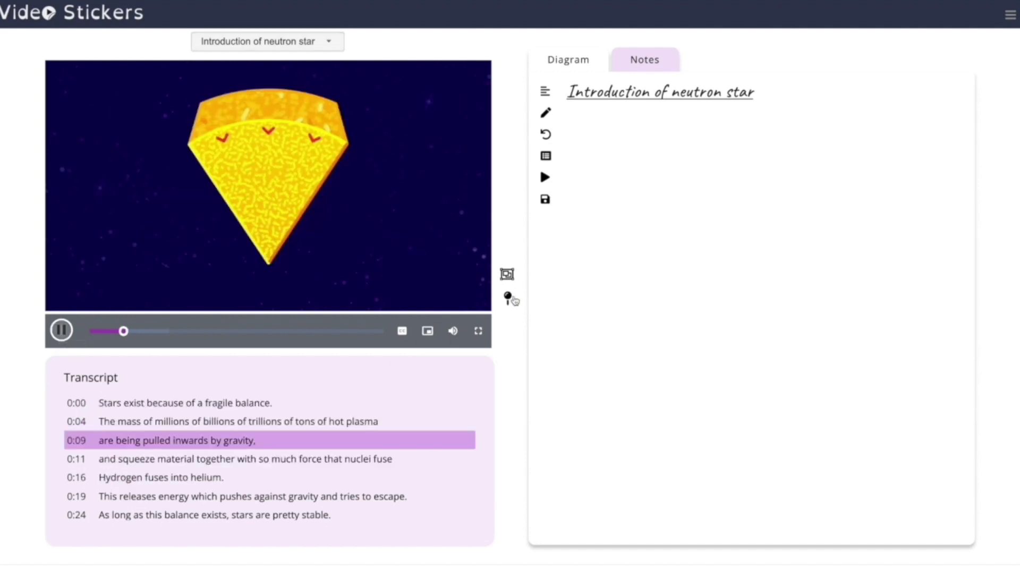
# - Capture the current frame as a sticker with its transcript sentence, and try the pink hydrogen sphere
pyautogui.click(508, 297)
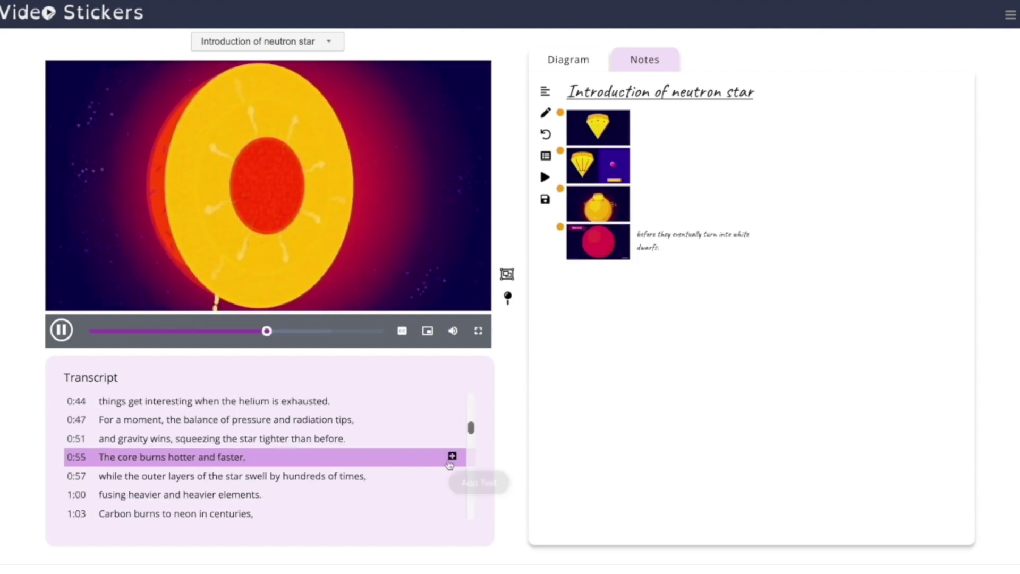
pyautogui.click(452, 457)
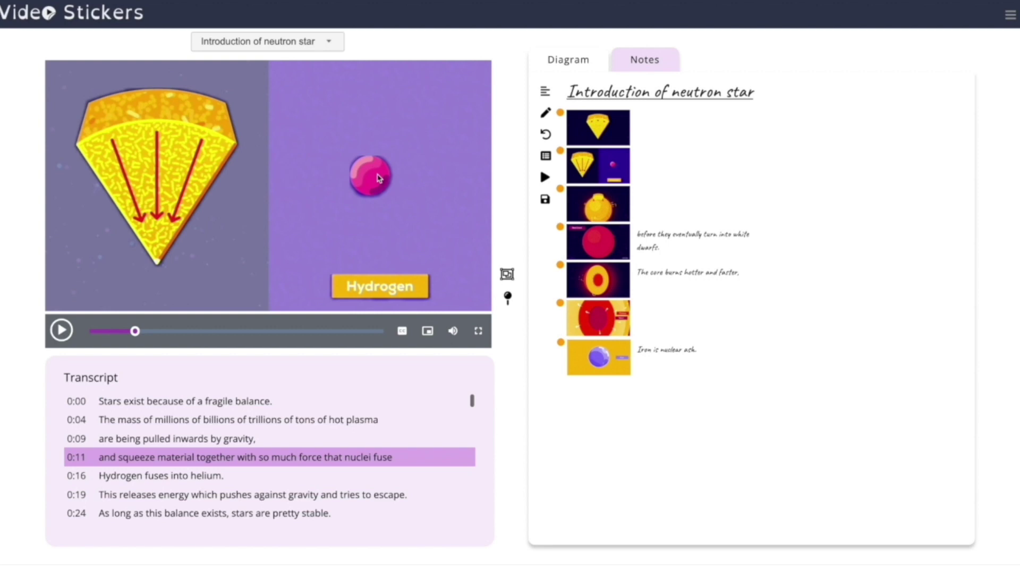
pyautogui.click(379, 178)
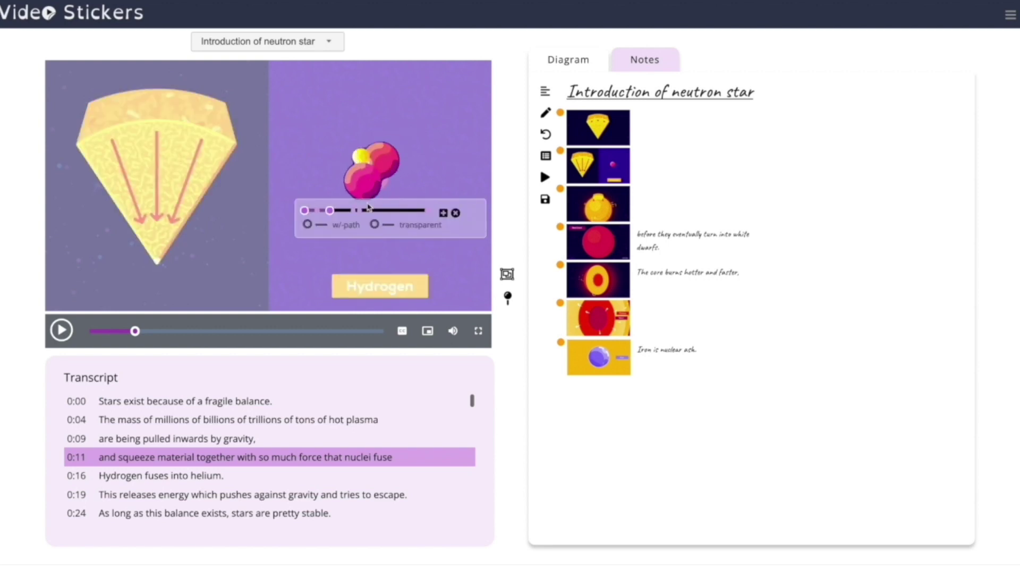
pyautogui.click(562, 154)
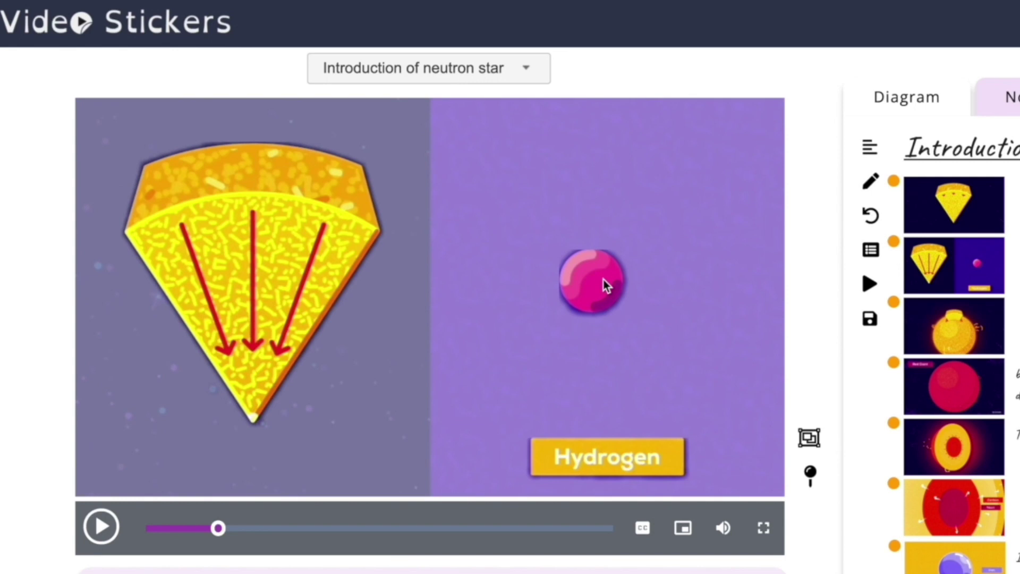
# - Lengthen the pink sphere sticker's time range and turn off its transparent and w/-path options
pyautogui.click(603, 279)
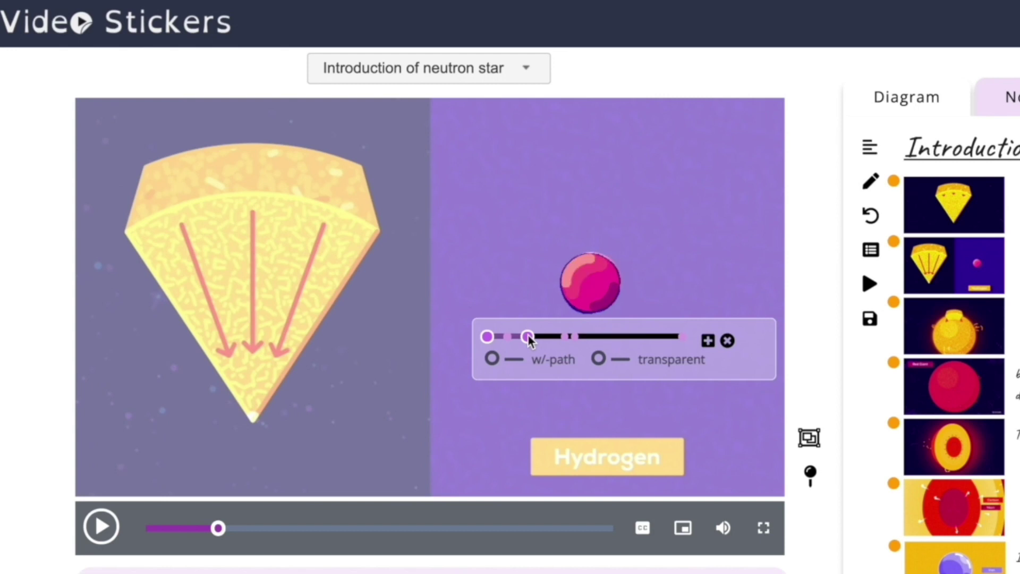
pyautogui.moveTo(528, 335); pyautogui.dragTo(583, 339)
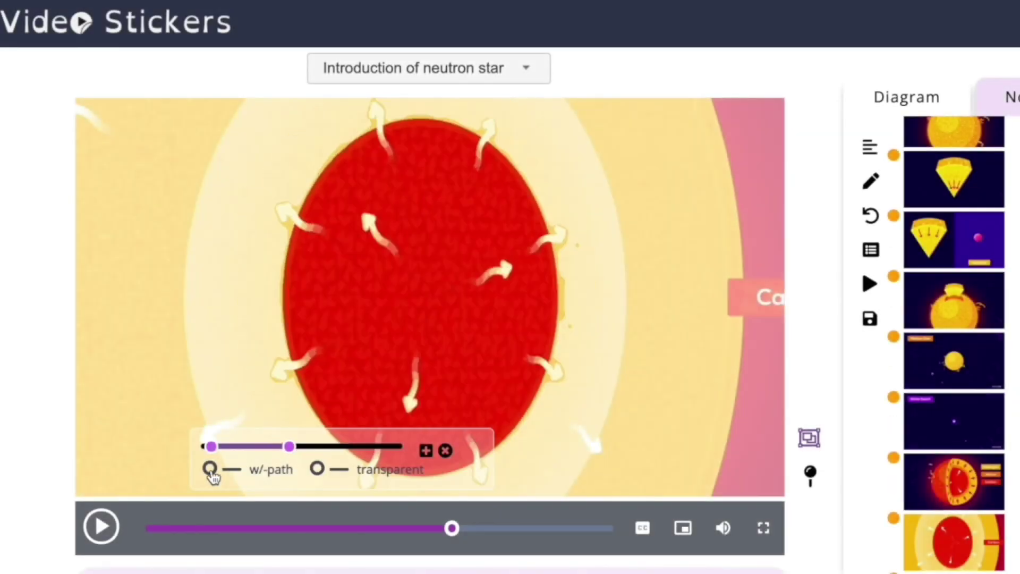
pyautogui.click(317, 469)
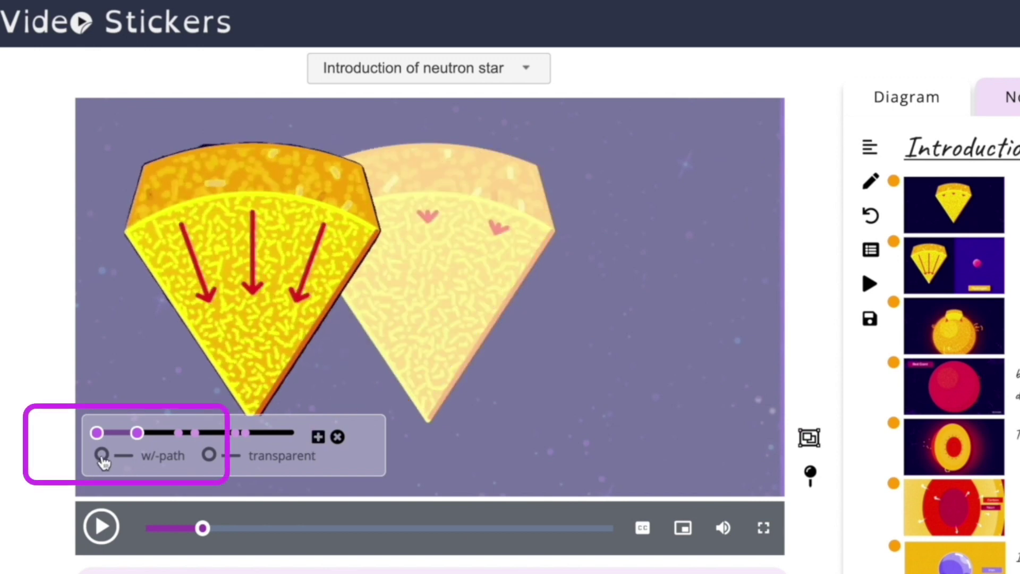
pyautogui.click(102, 456)
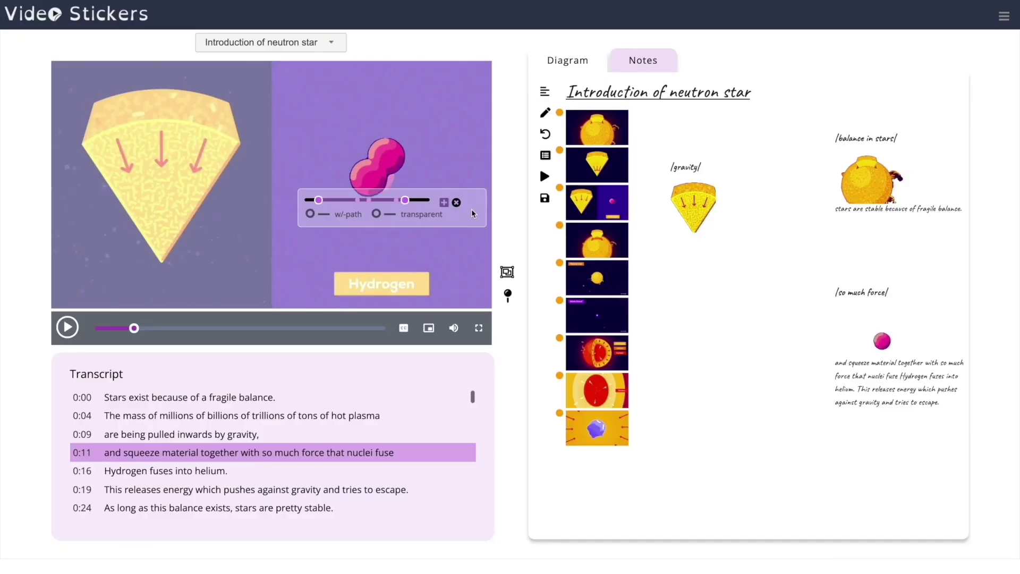
# - Move the pink sphere sticker under the gravity slice and relabel it 'Hydrogen fuses' instead of 'so much force'
pyautogui.moveTo(885, 339); pyautogui.dragTo(715, 300)
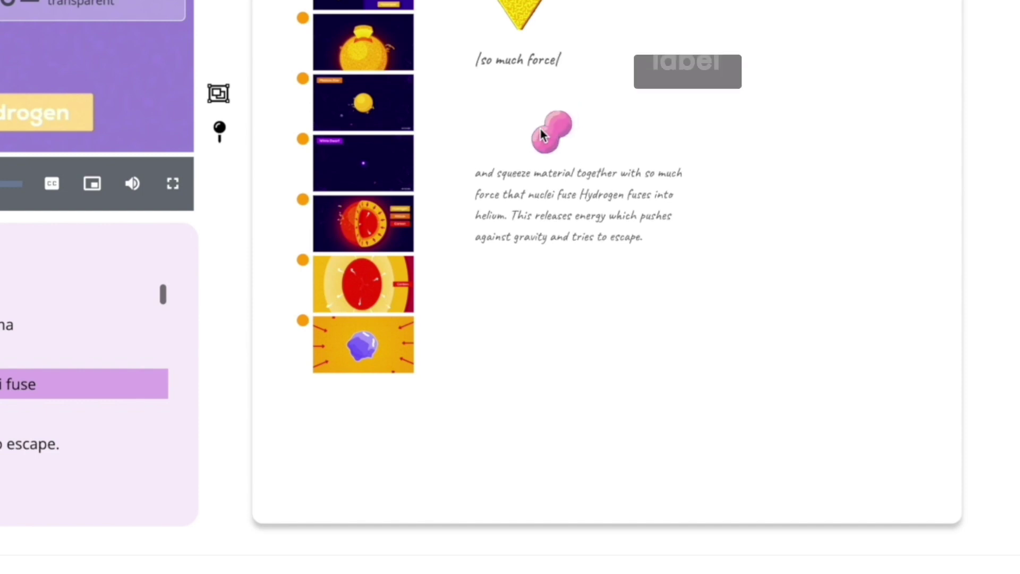
pyautogui.click(558, 186)
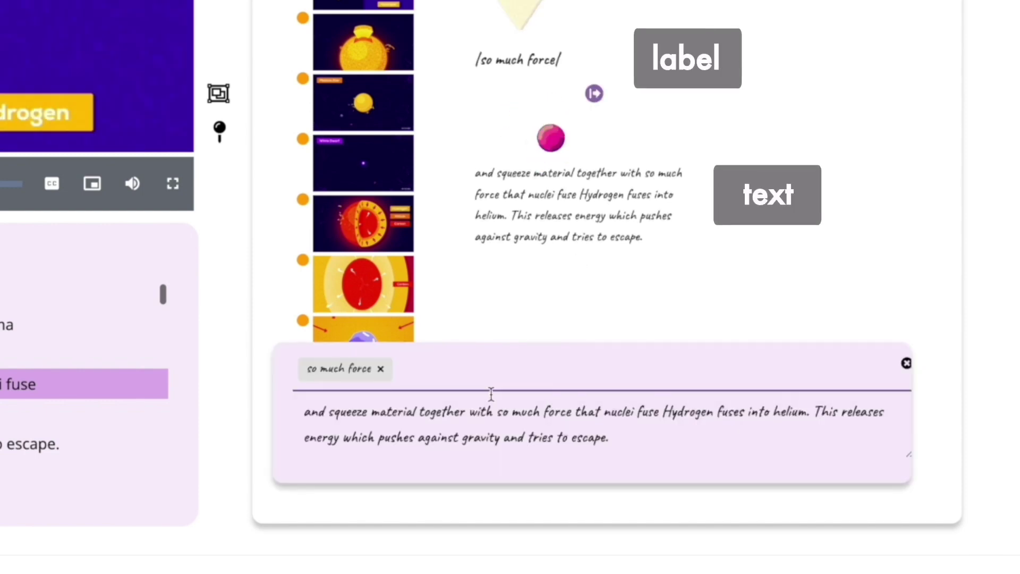
pyautogui.click(403, 374)
pyautogui.press('BackSpace')
pyautogui.press('BackSpace')
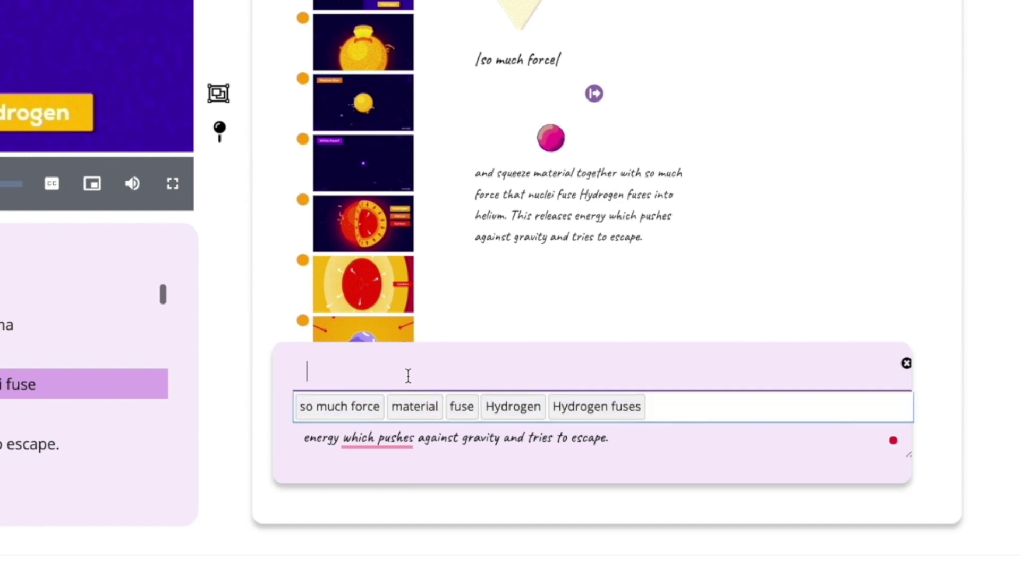
pyautogui.click(596, 407)
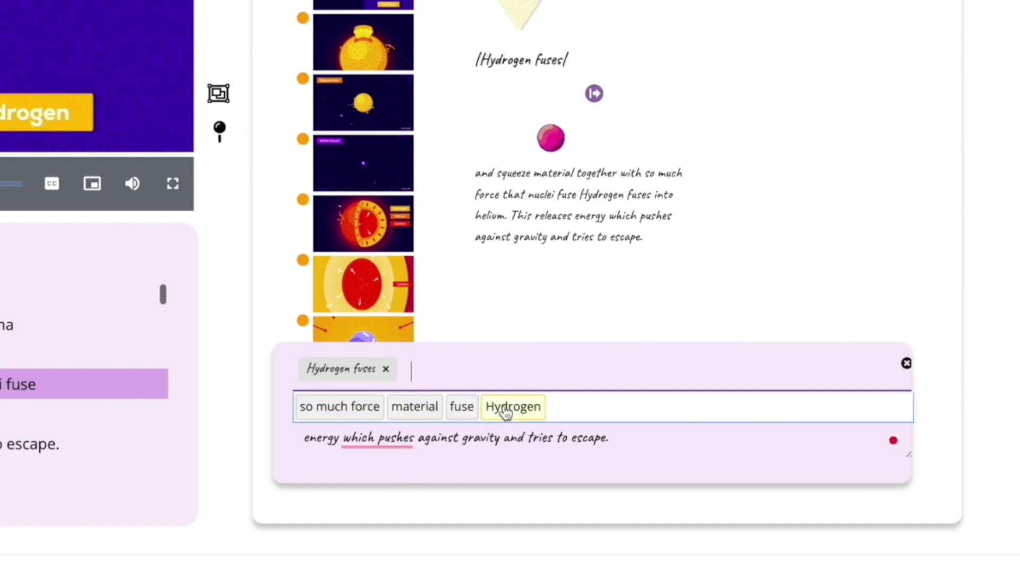
pyautogui.click(519, 465)
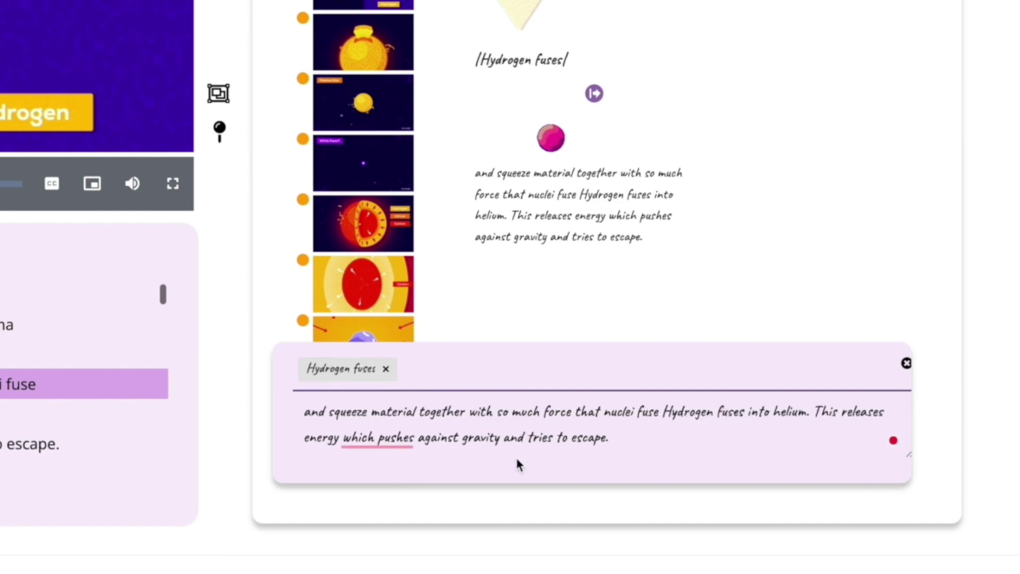
pyautogui.click(905, 364)
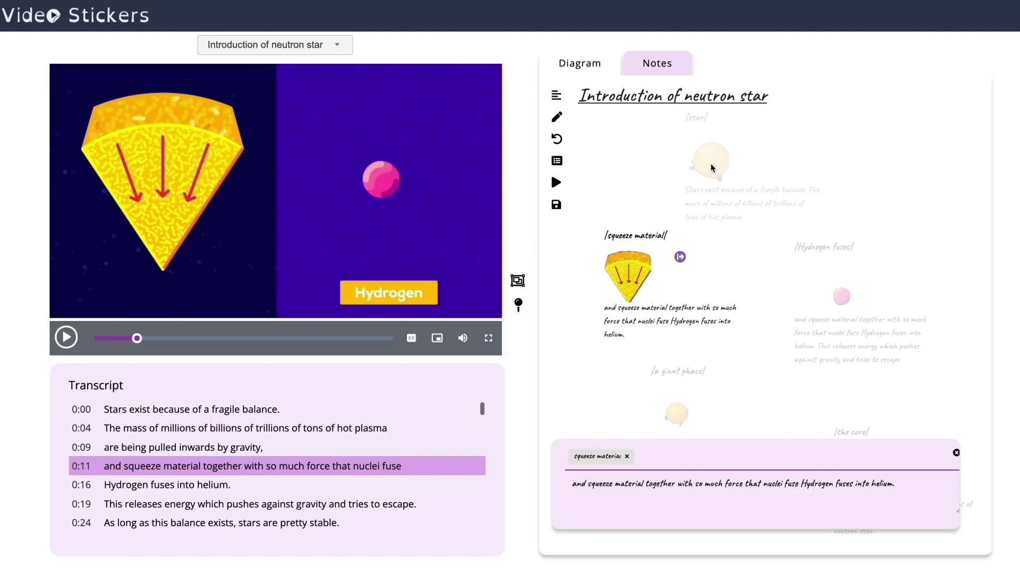
pyautogui.click(712, 162)
# - Select the squeeze material, Hydrogen fuses and a giant phase stickers, then jump to the core scene
pyautogui.click(632, 277)
pyautogui.click(842, 297)
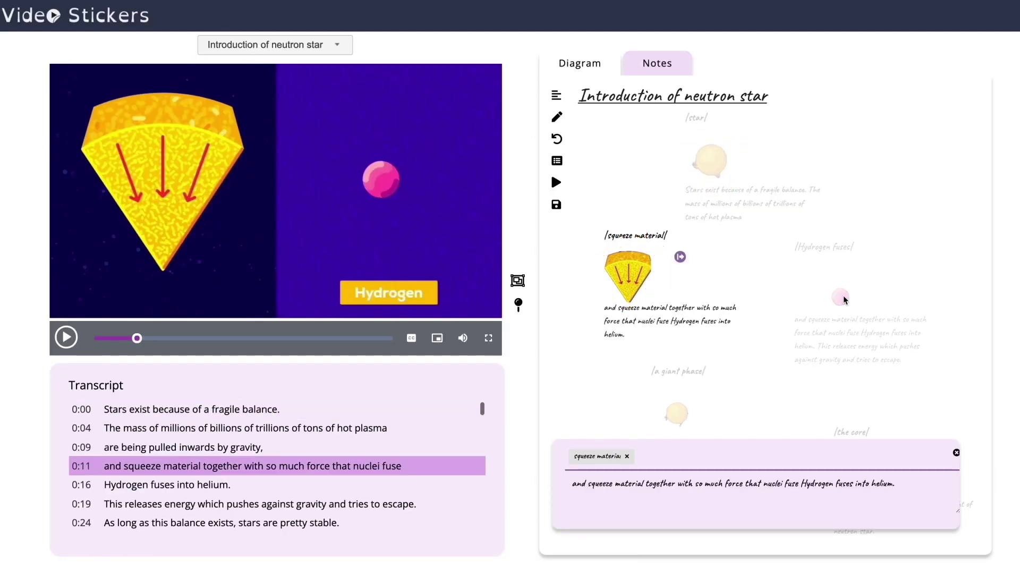
pyautogui.click(680, 414)
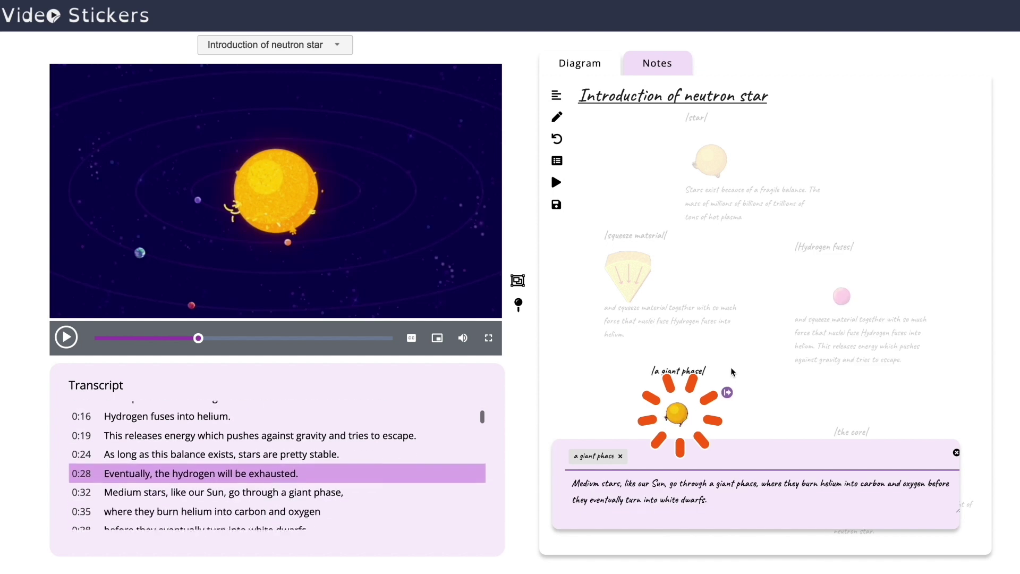
pyautogui.scroll(-1, 854, 401)
pyautogui.click(862, 422)
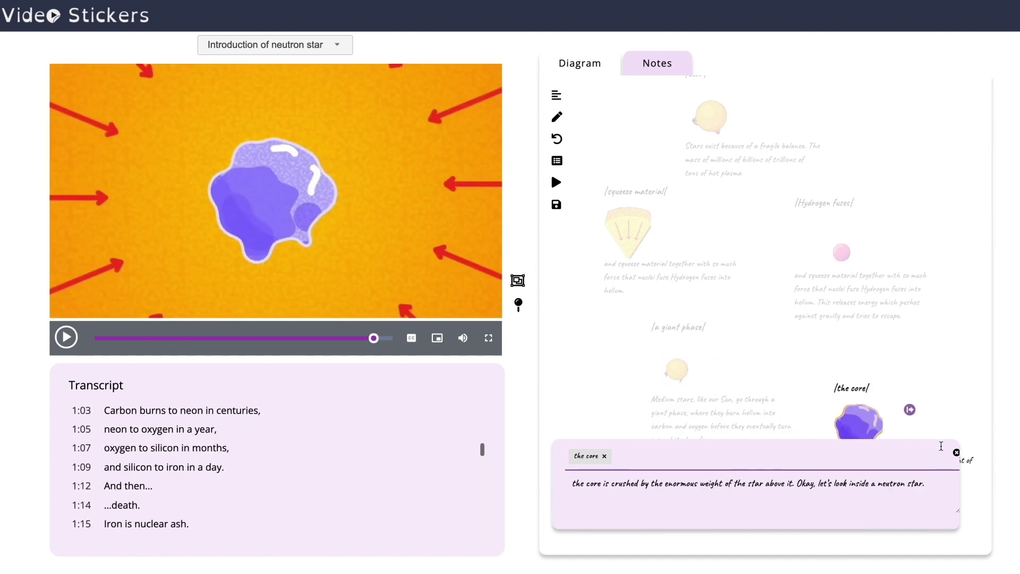
# - Expand the Hydrogen fuses and a giant phase stickers into widely spaced rows of frames
pyautogui.click(680, 413)
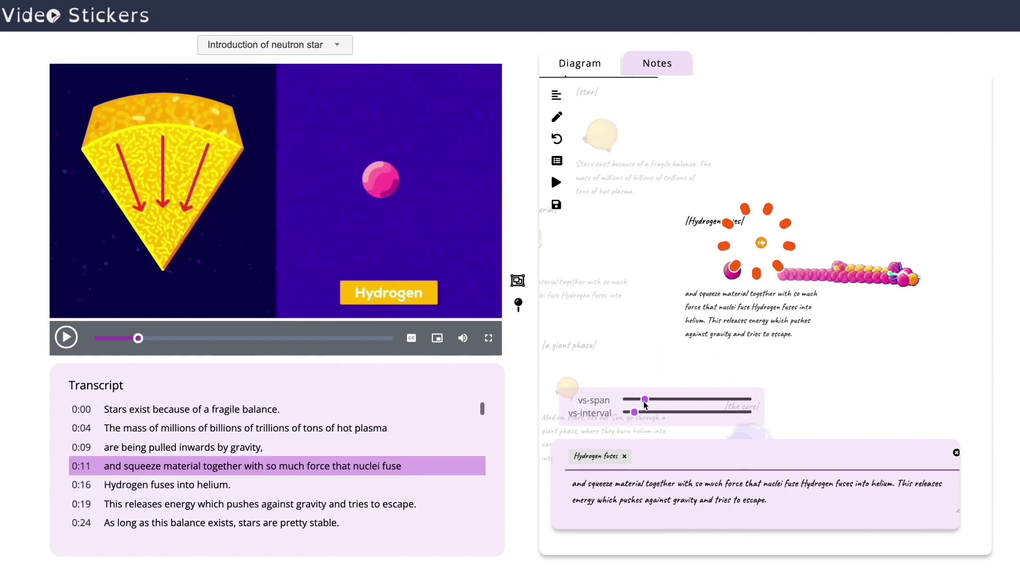
pyautogui.moveTo(644, 399); pyautogui.dragTo(659, 414)
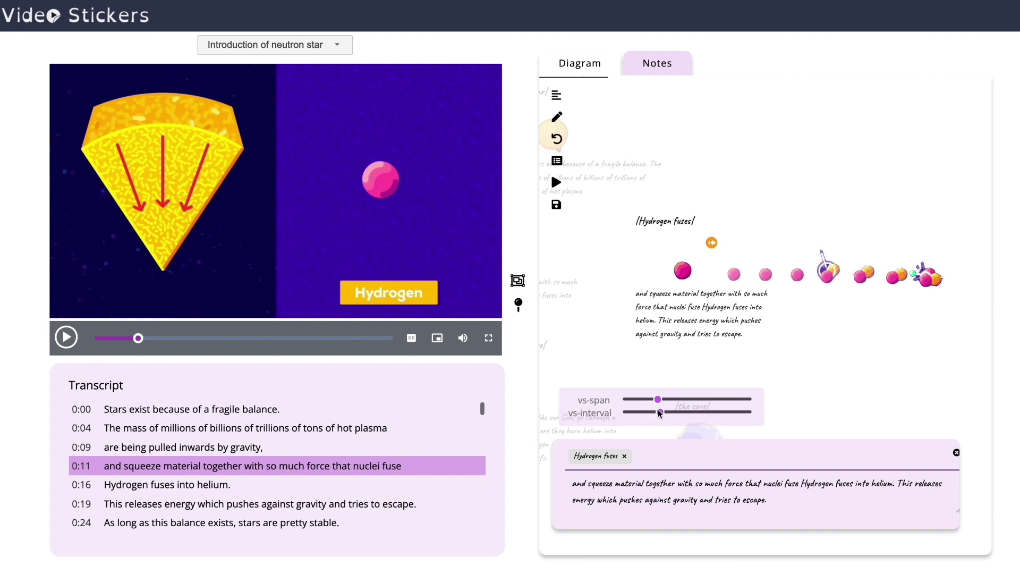
pyautogui.click(655, 401)
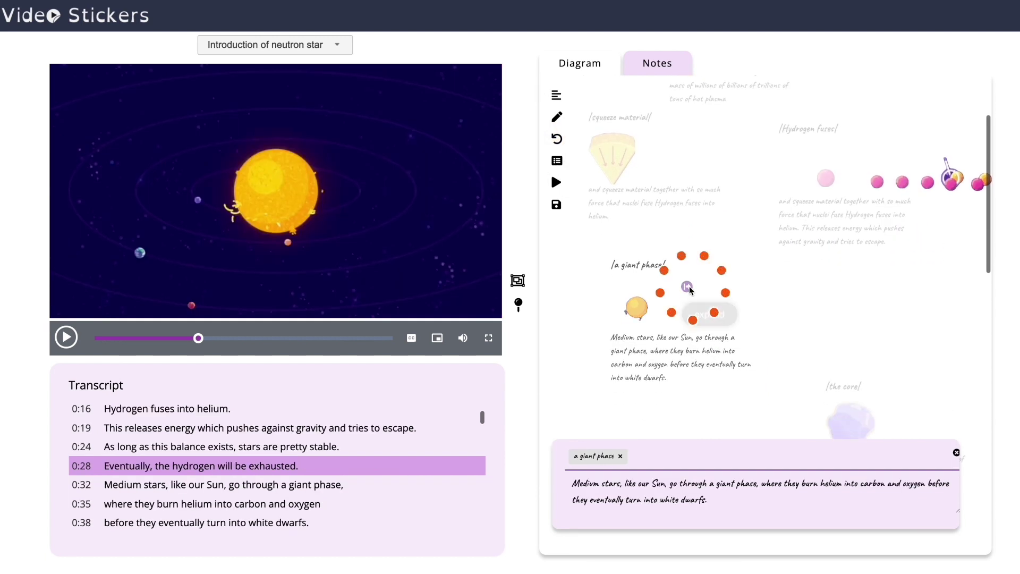
pyautogui.click(689, 288)
pyautogui.moveTo(658, 399)
pyautogui.mouseDown()
pyautogui.moveTo(677, 413)
pyautogui.moveTo(648, 399)
pyautogui.mouseUp()
pyautogui.click(956, 452)
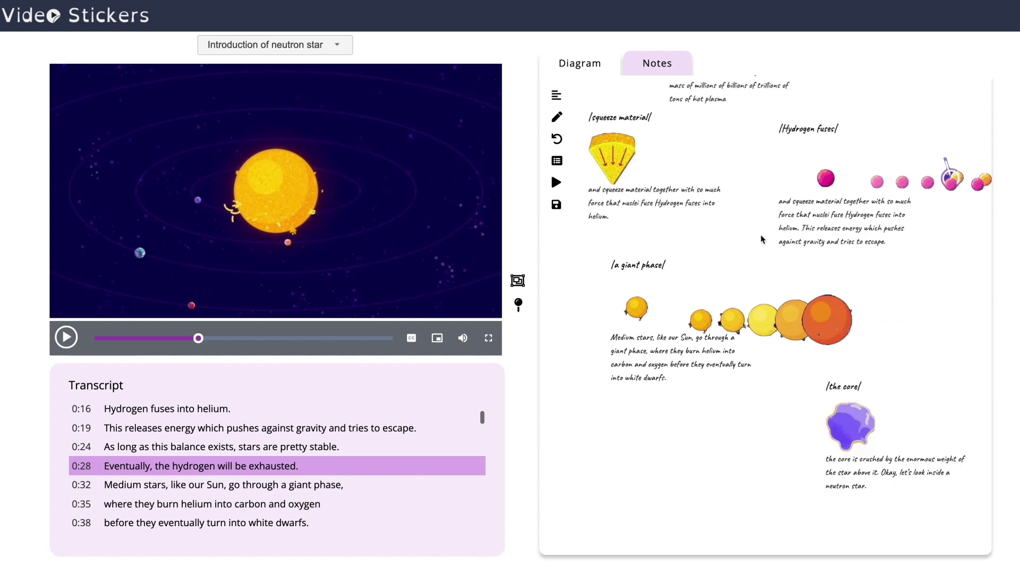
pyautogui.click(850, 420)
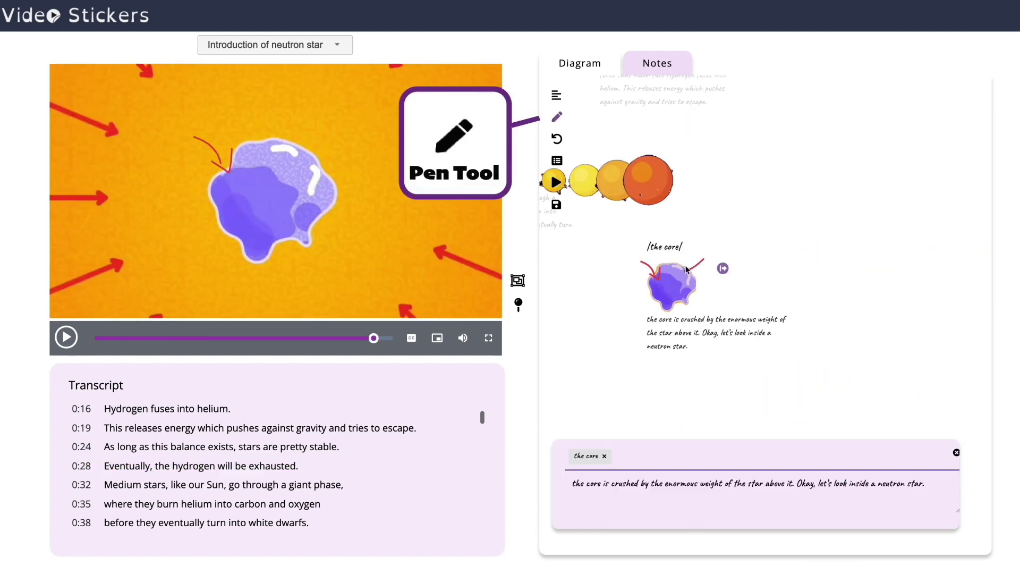
# - Draw red pen arrows and marks on the core sticker and between the canvas stickers
pyautogui.moveTo(686, 270); pyautogui.dragTo(684, 274)
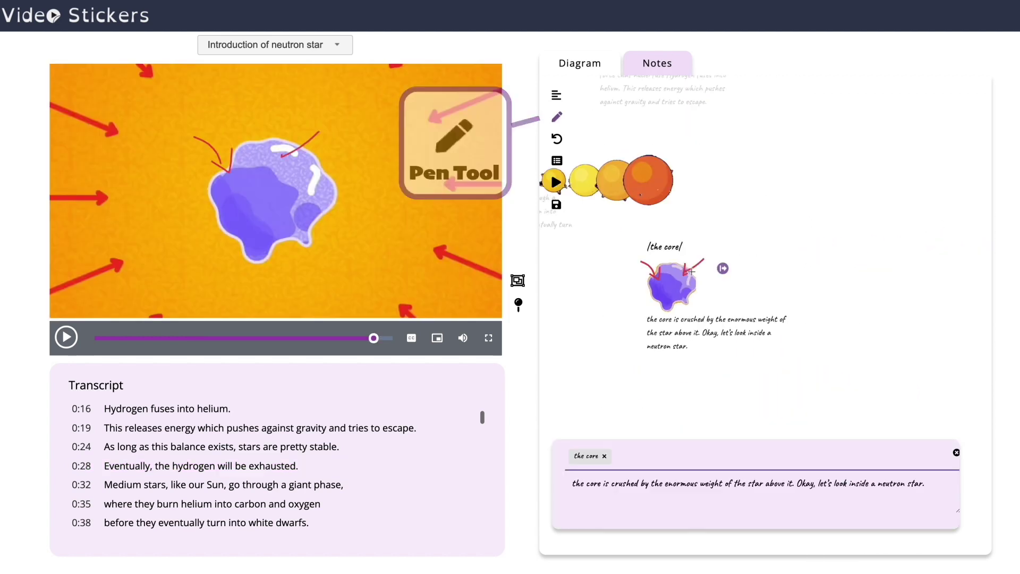
pyautogui.click(643, 296)
pyautogui.moveTo(628, 307)
pyautogui.mouseDown()
pyautogui.moveTo(707, 313)
pyautogui.moveTo(691, 296)
pyautogui.mouseUp()
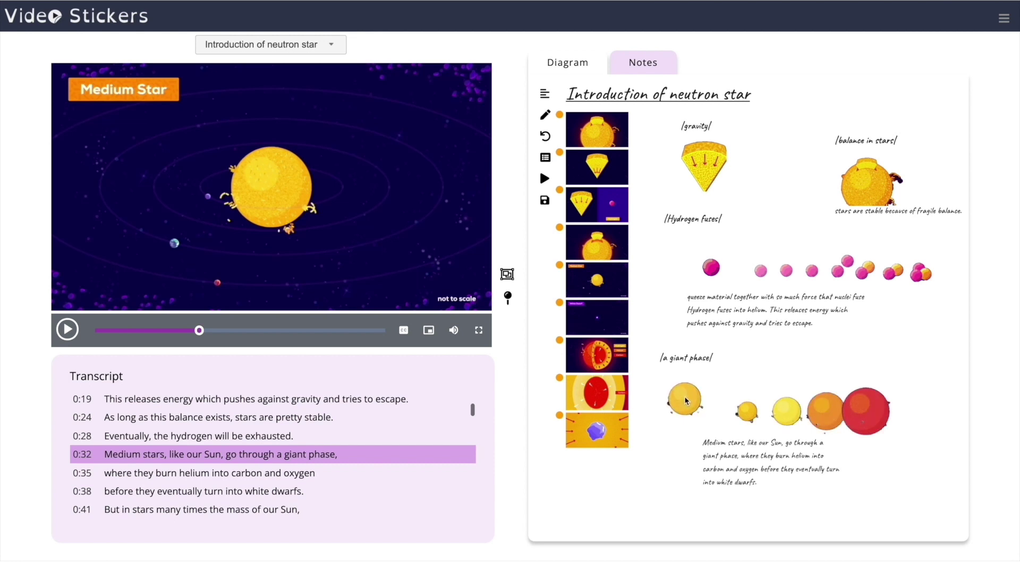
pyautogui.scroll(-3, 703, 394)
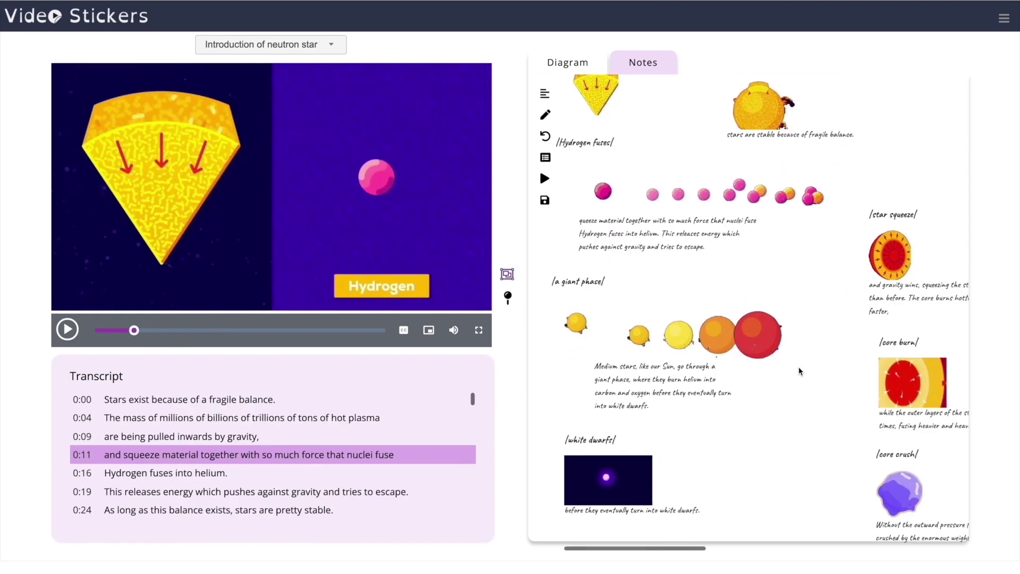
pyautogui.scroll(3, 792, 366)
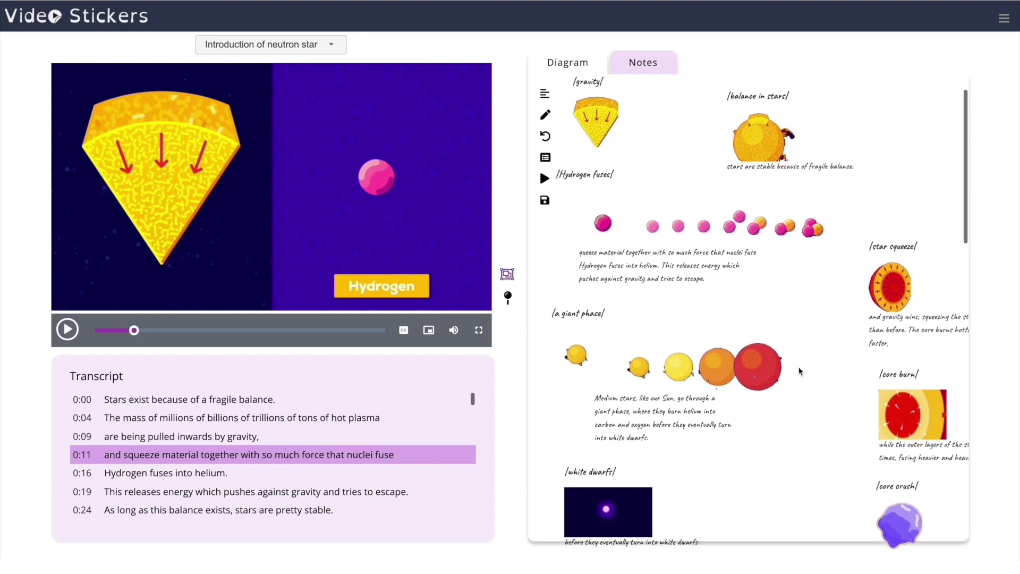
pyautogui.scroll(-1, 836, 320)
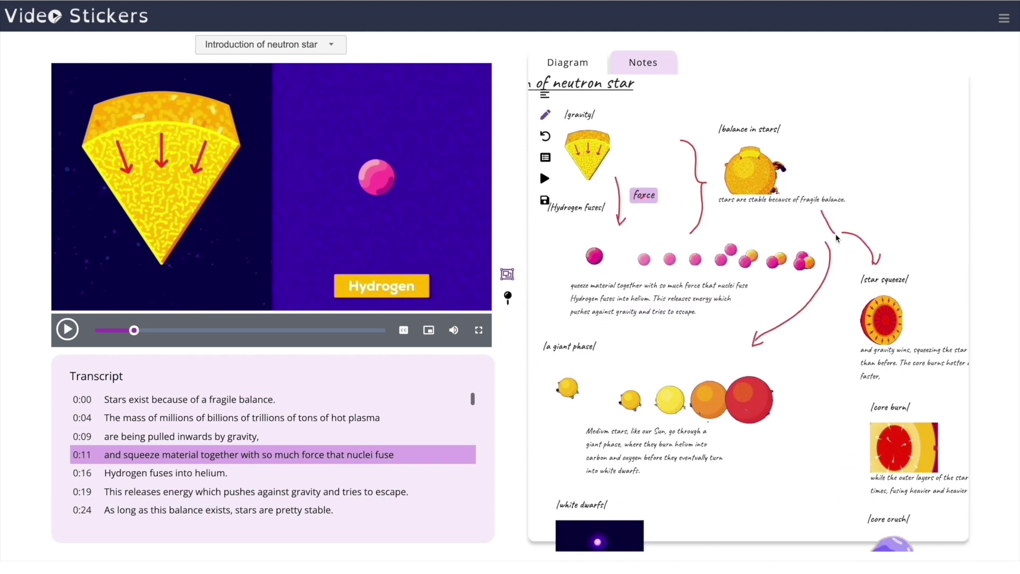
# - Add a 'hydrogen exhausted' text label beside the right-hand arrow
pyautogui.click(933, 221)
pyautogui.write('hydrogen exhausted')
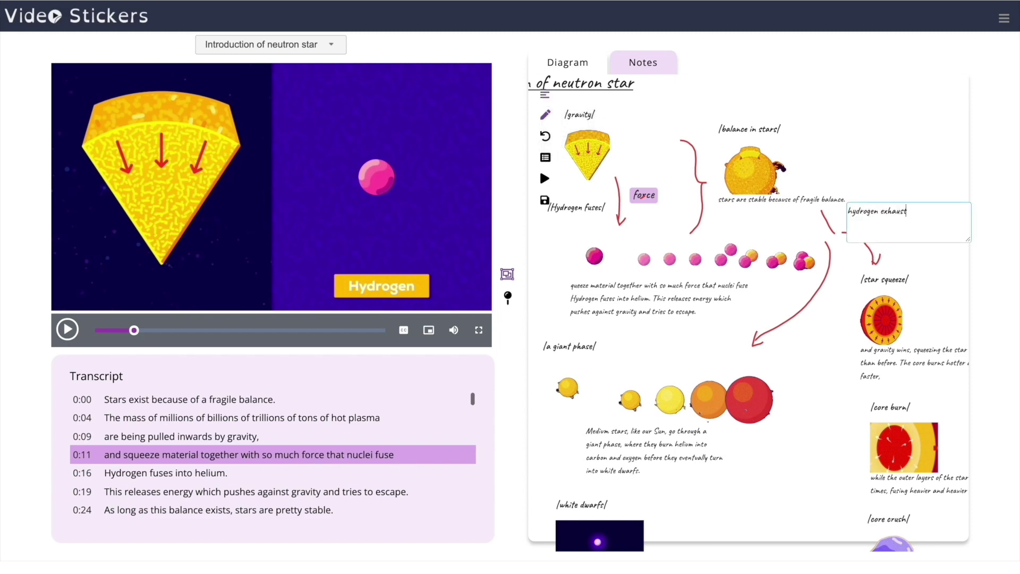
pyautogui.press('Return')
pyautogui.scroll(-4, 839, 309)
pyautogui.hscroll(4, 839, 310)
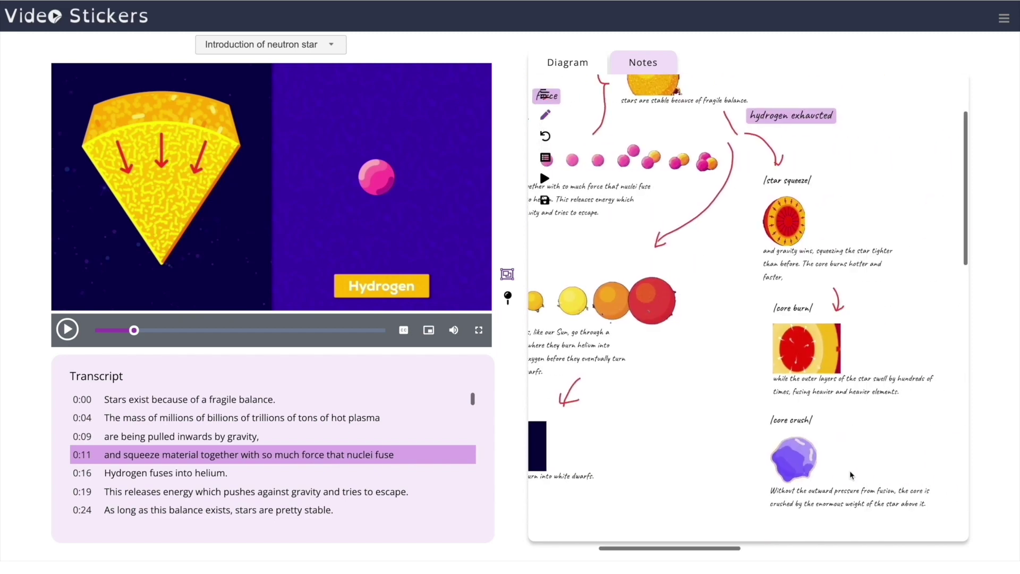
# - Toggle List view on and back off, then open The process of Mitosis and Cytokinesis notes
pyautogui.click(546, 158)
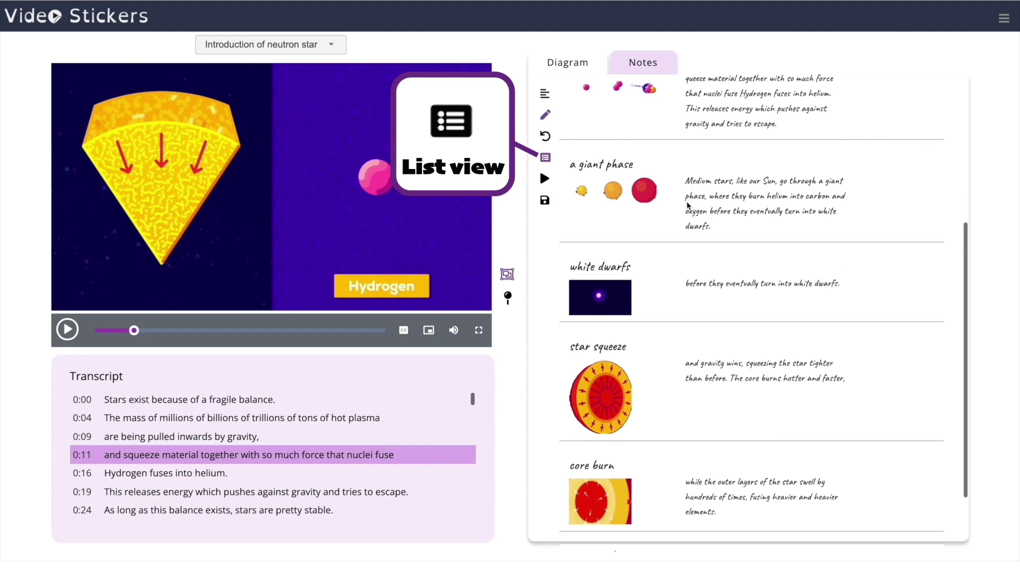
pyautogui.scroll(-2, 687, 203)
pyautogui.scroll(1, 689, 205)
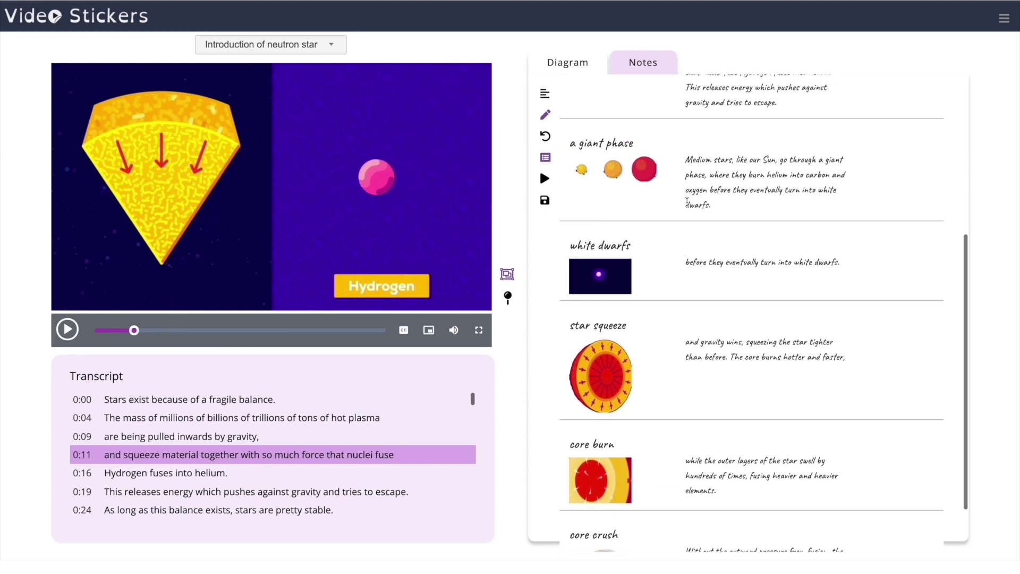
pyautogui.scroll(-1, 638, 191)
pyautogui.click(545, 158)
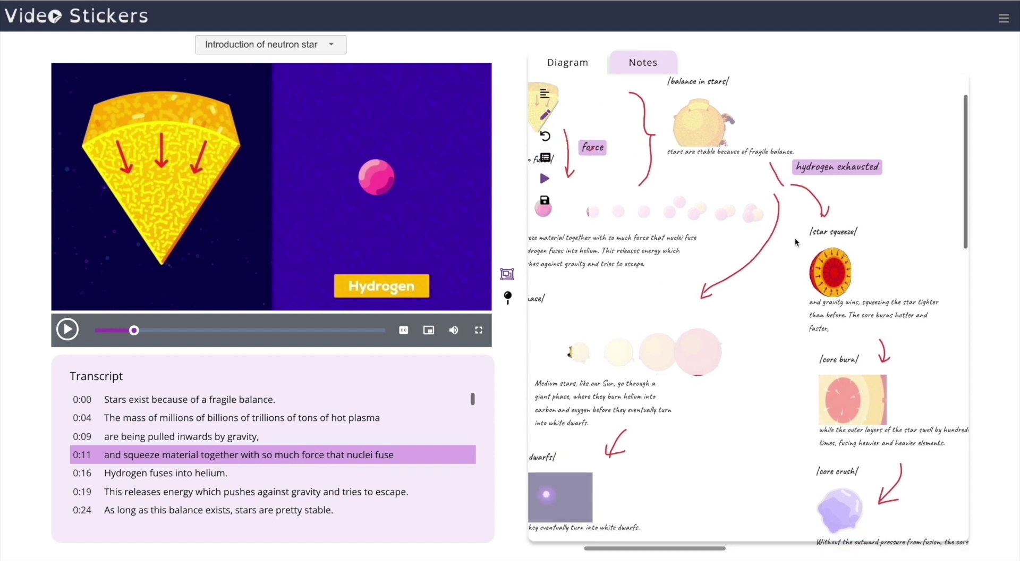
pyautogui.scroll(-3, 795, 241)
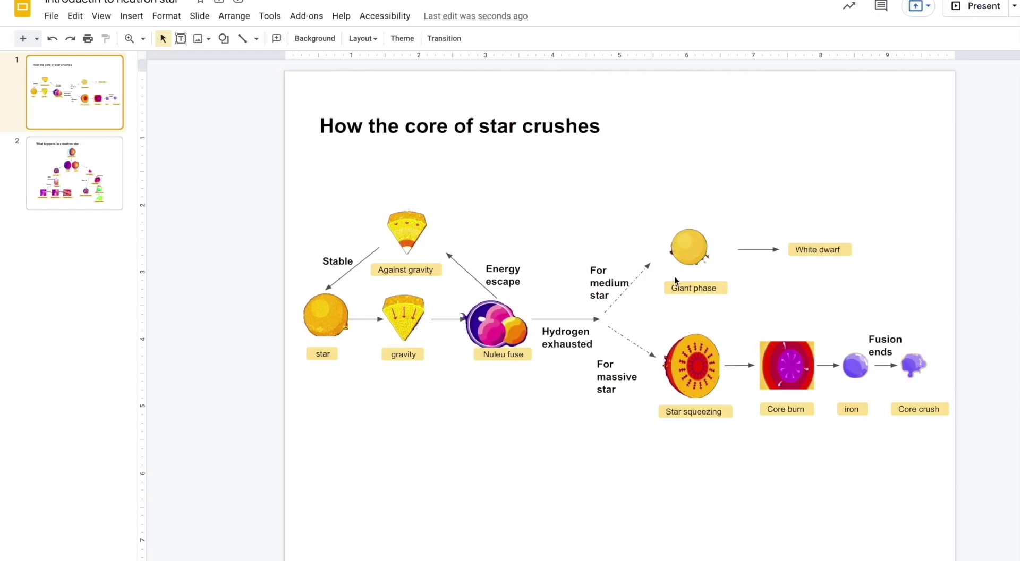
pyautogui.click(87, 172)
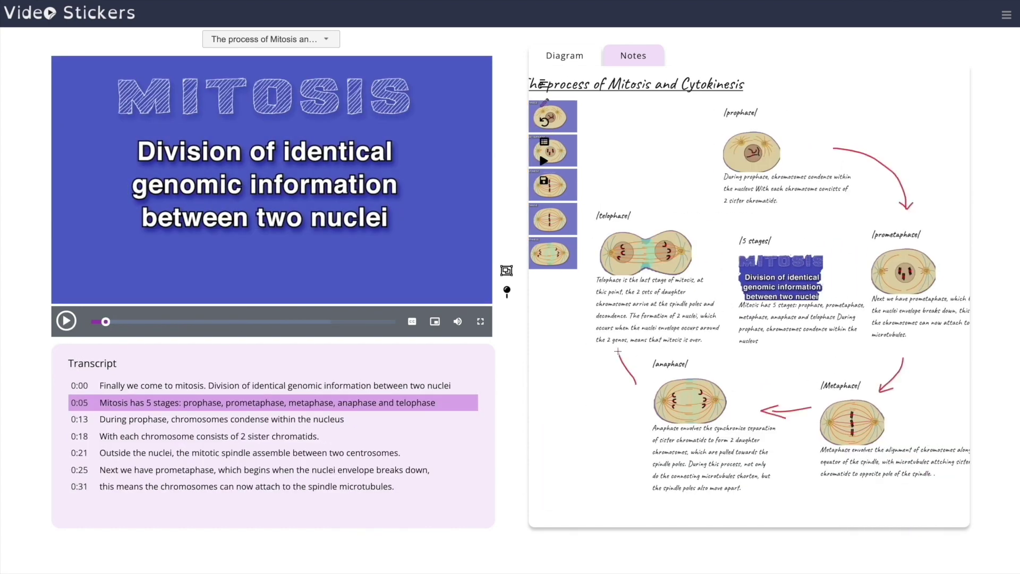
# - Show the saved note cards, including the Meiosis sticker, from the Notes tab
pyautogui.click(627, 60)
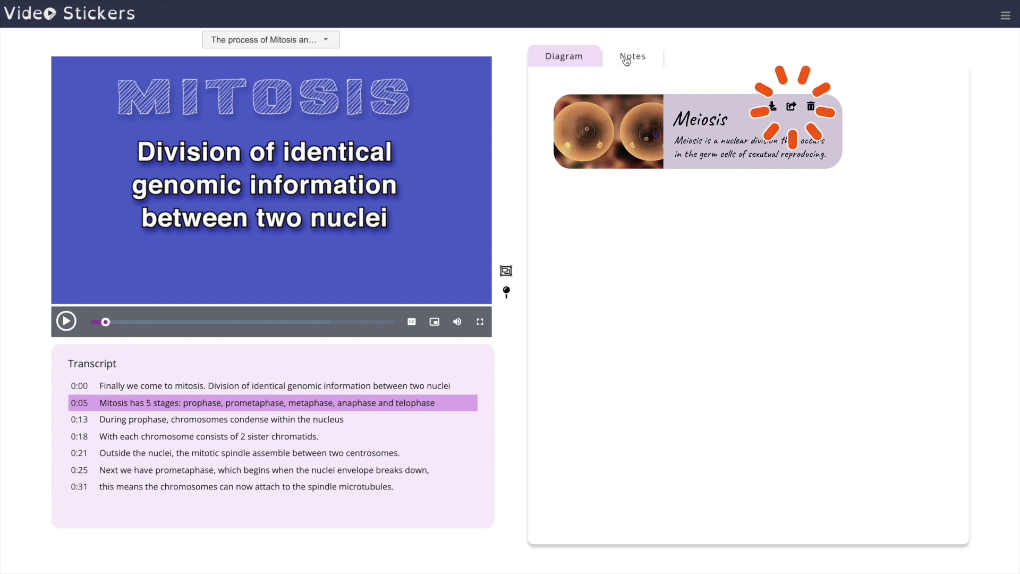